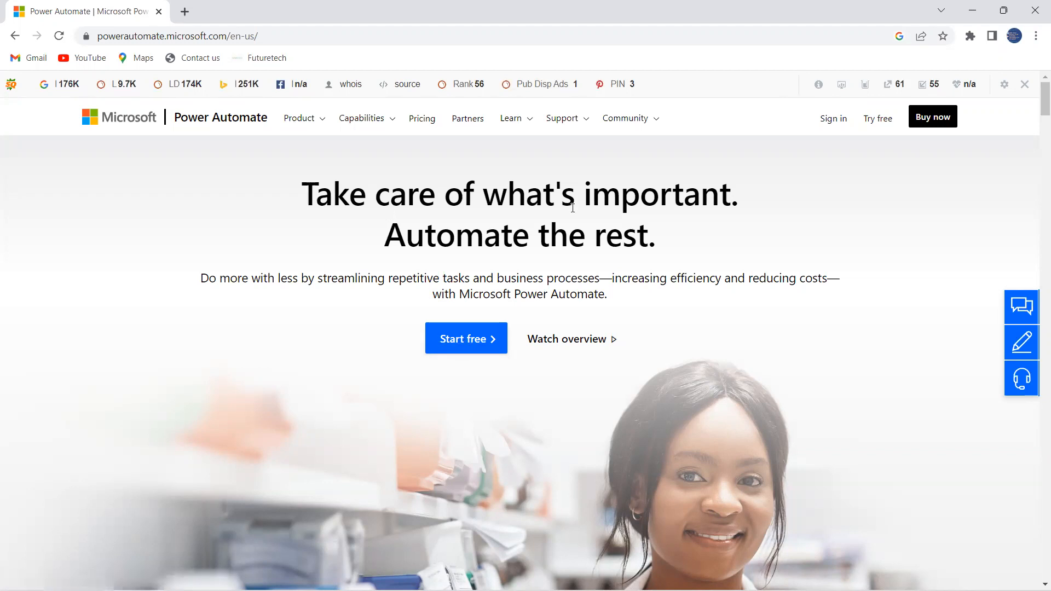
Enter a personal e-mail address in the free sign-up field and submit it.
left_click(460, 341)
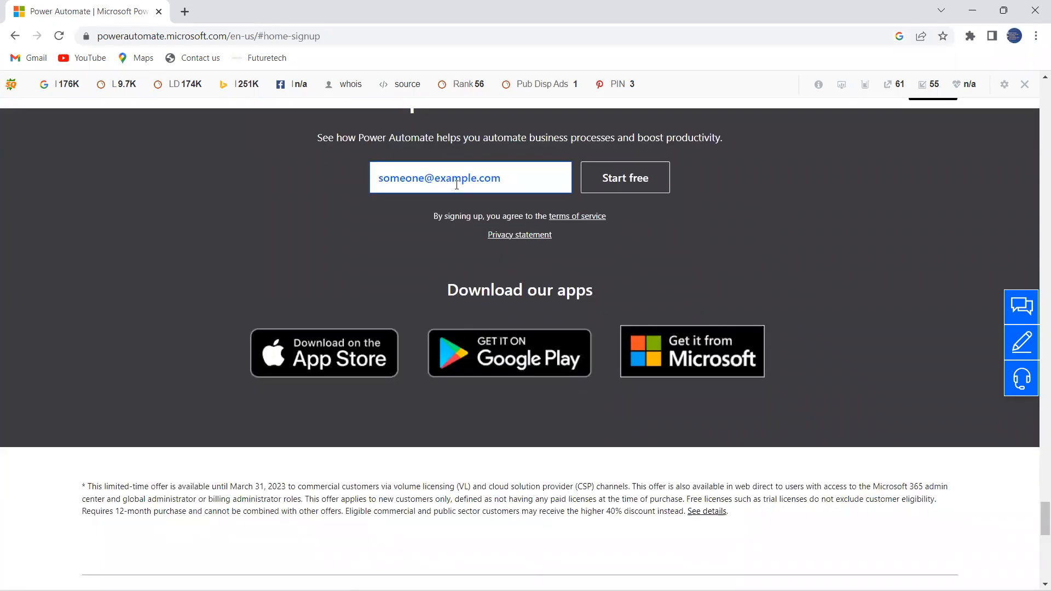
left_click(454, 181)
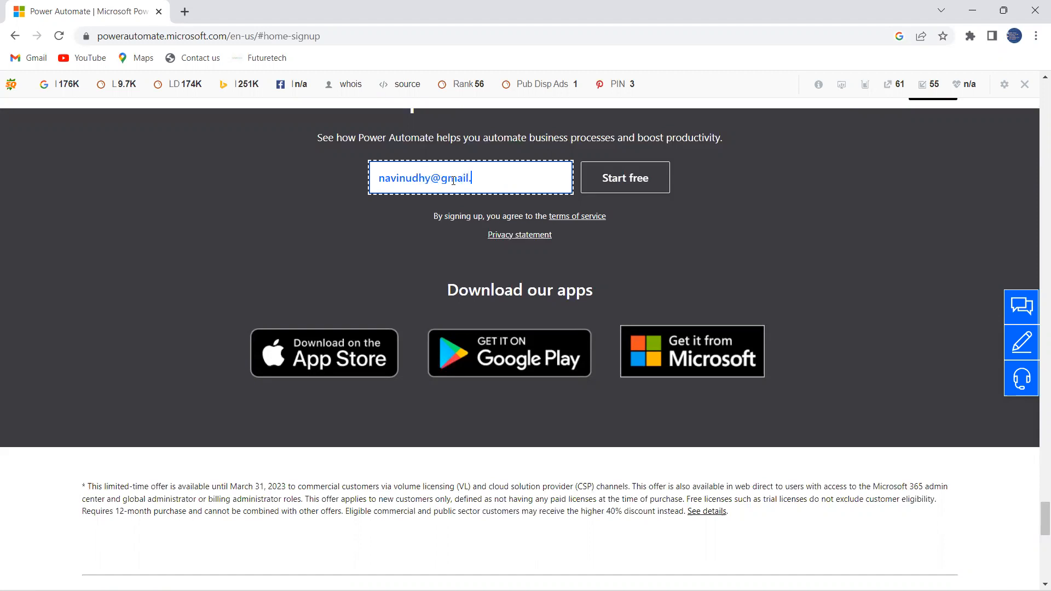
left_click(633, 187)
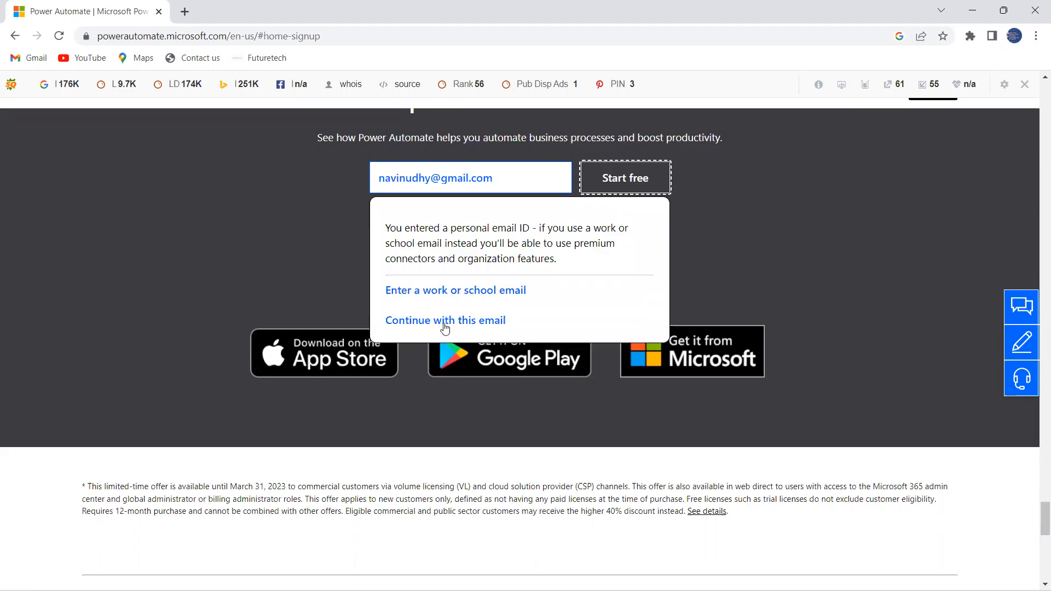
Continue signing up with the personal e-mail and go to the flow creation page.
left_click(424, 322)
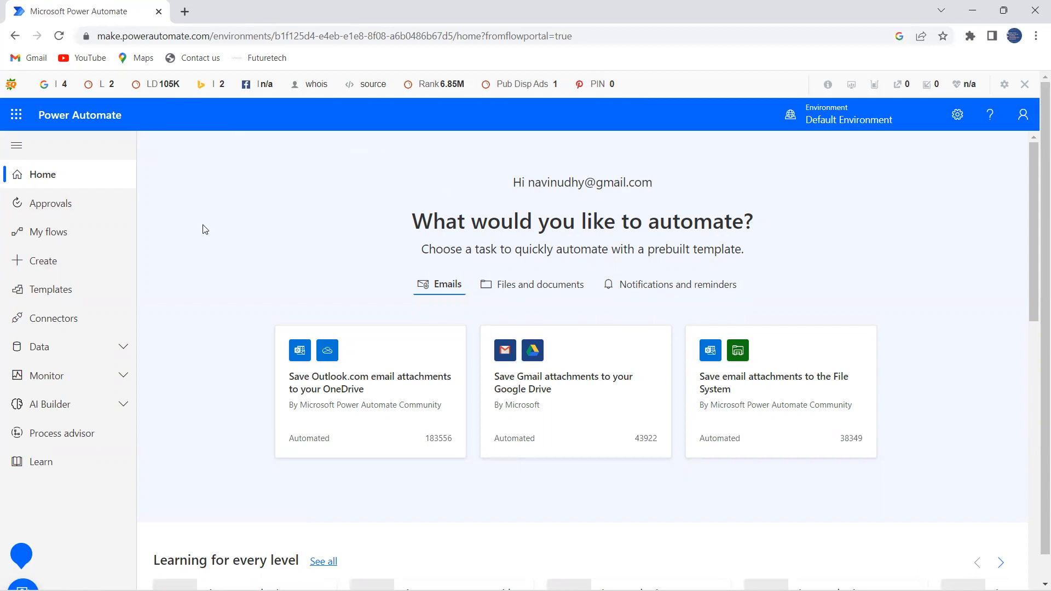
left_click(54, 263)
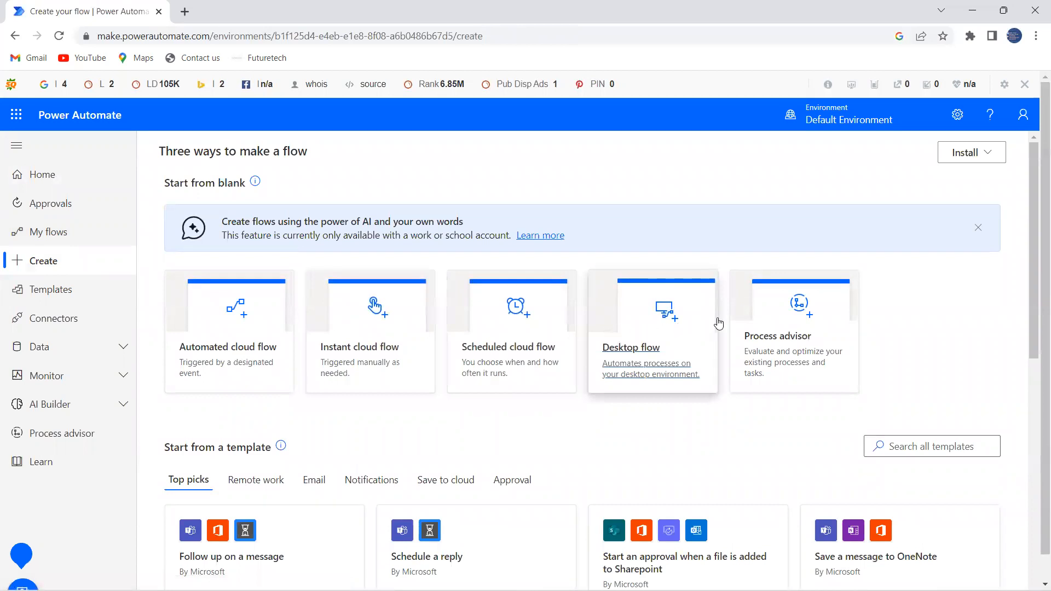
Choose the Desktop flow option and download the Power Automate desktop installer.
left_click(676, 323)
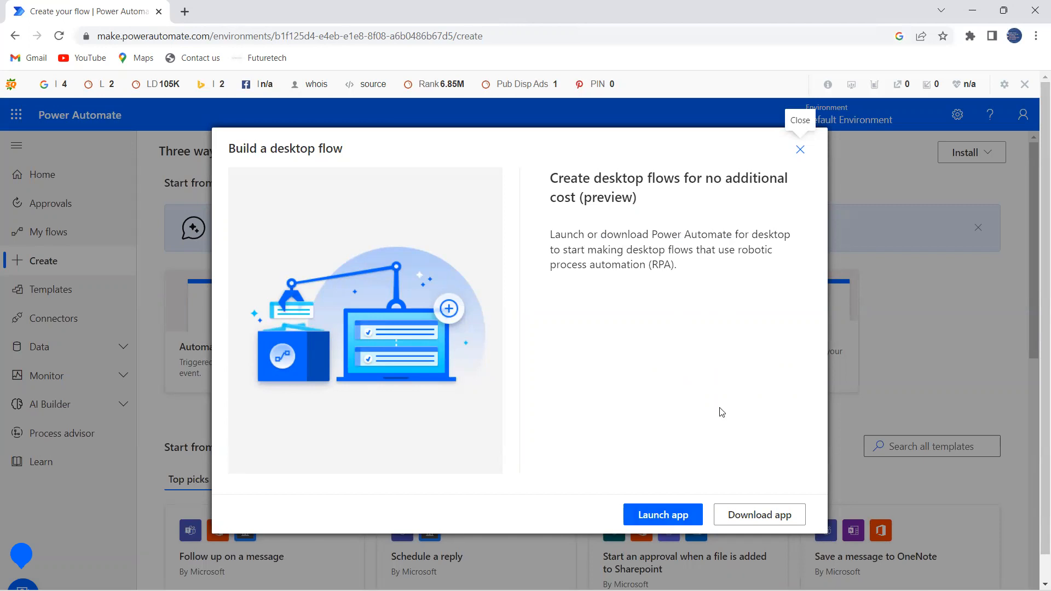
left_click(758, 516)
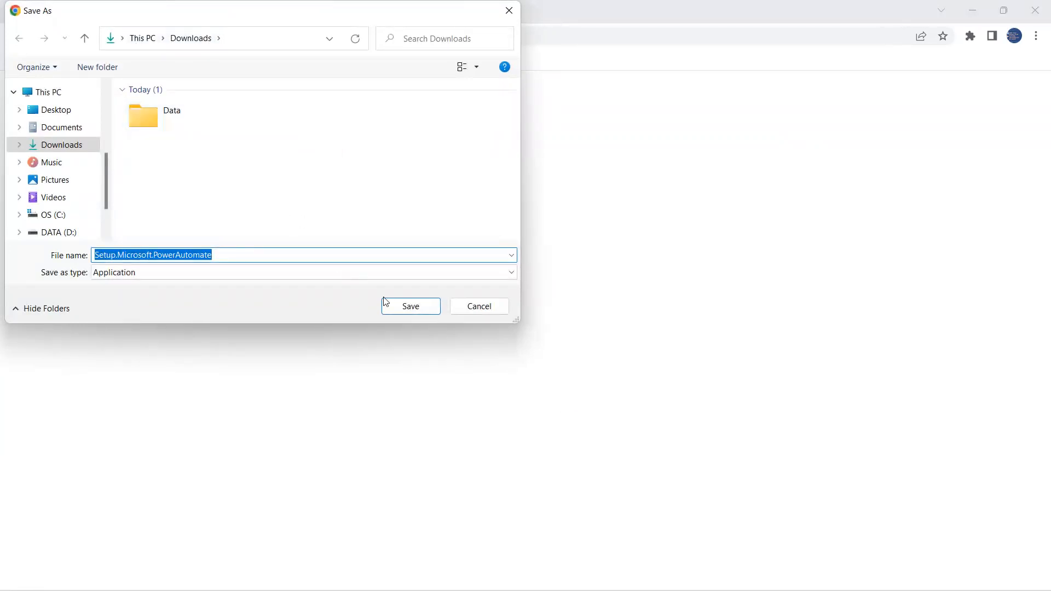
Save Setup.Microsoft.PowerAutomate to the Downloads folder.
left_click(405, 308)
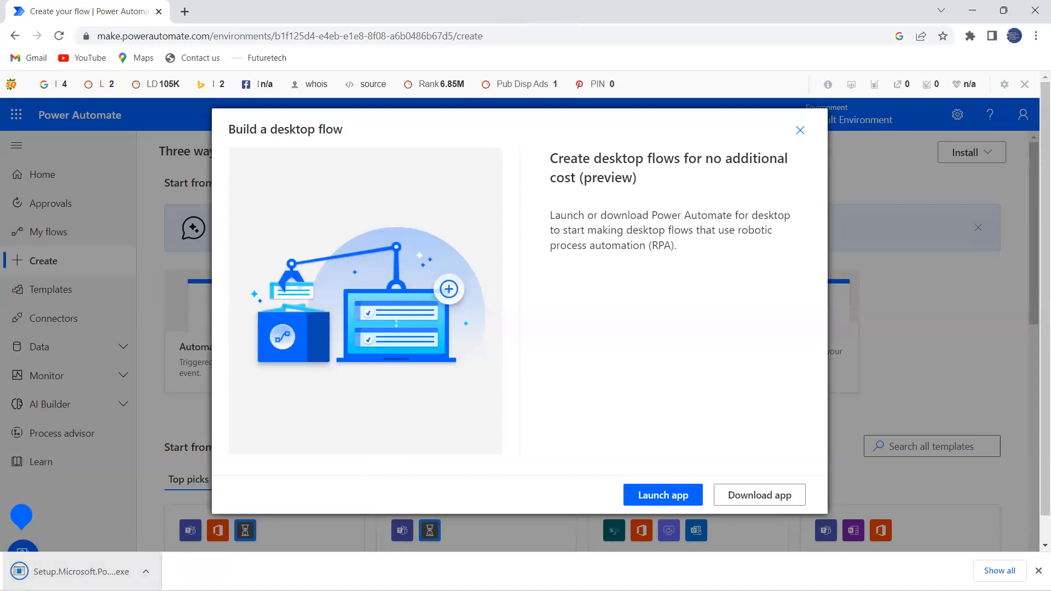
Run the downloaded Setup.Microsoft.PowerAutomate.exe and proceed to its installation details page.
left_click(93, 571)
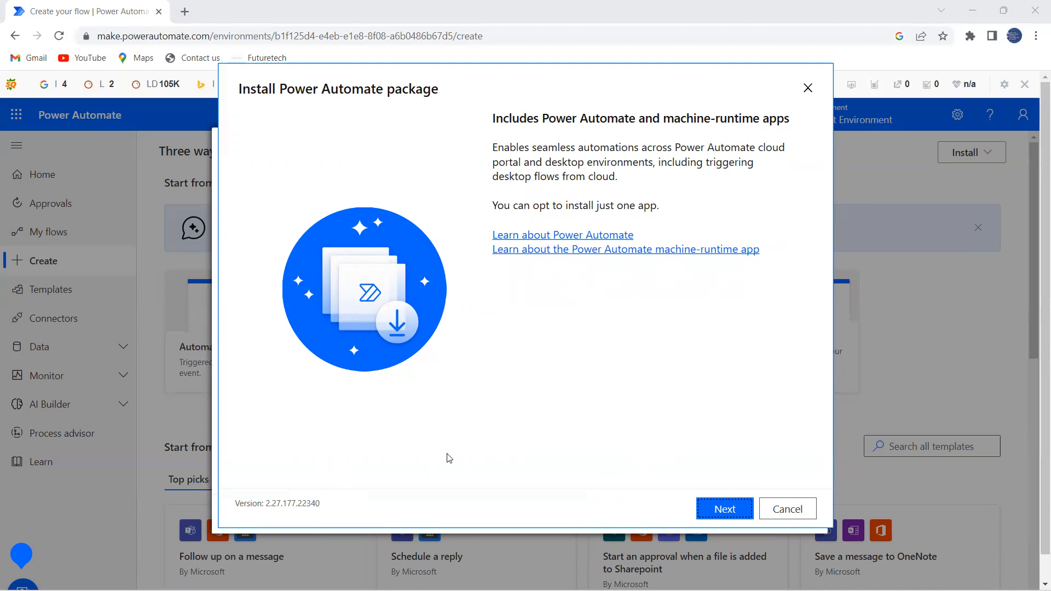
left_click(724, 510)
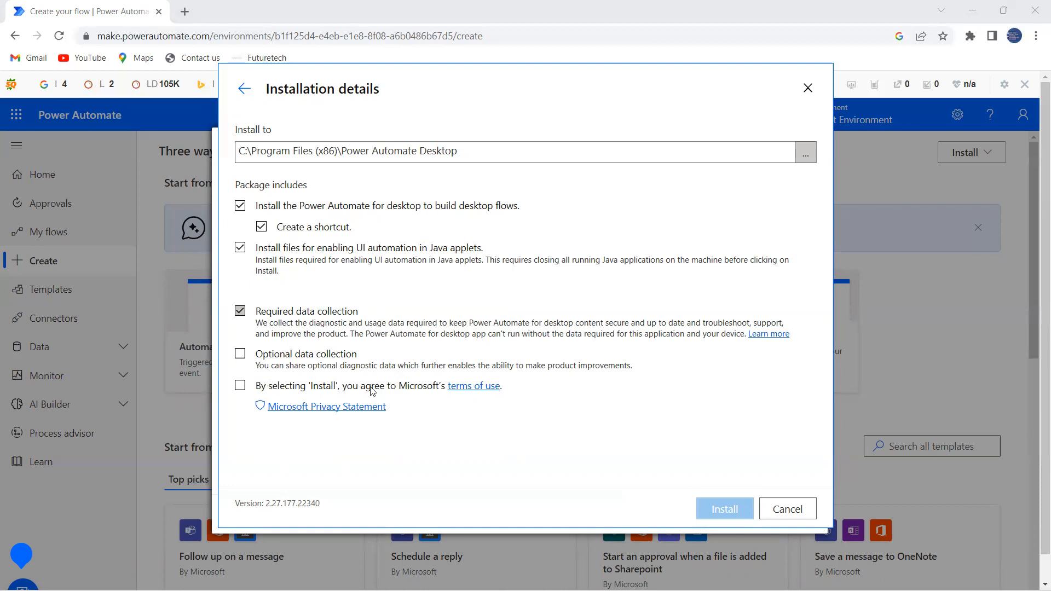
Accept Microsoft's terms of use and install Power Automate for desktop 2.27.177.22340.
left_click(240, 385)
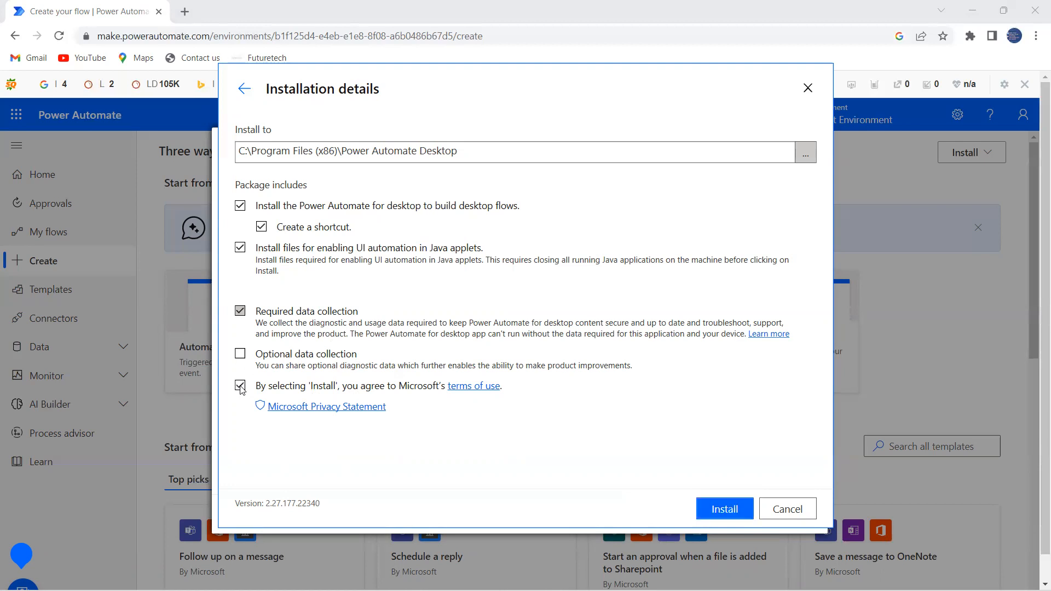
left_click(725, 508)
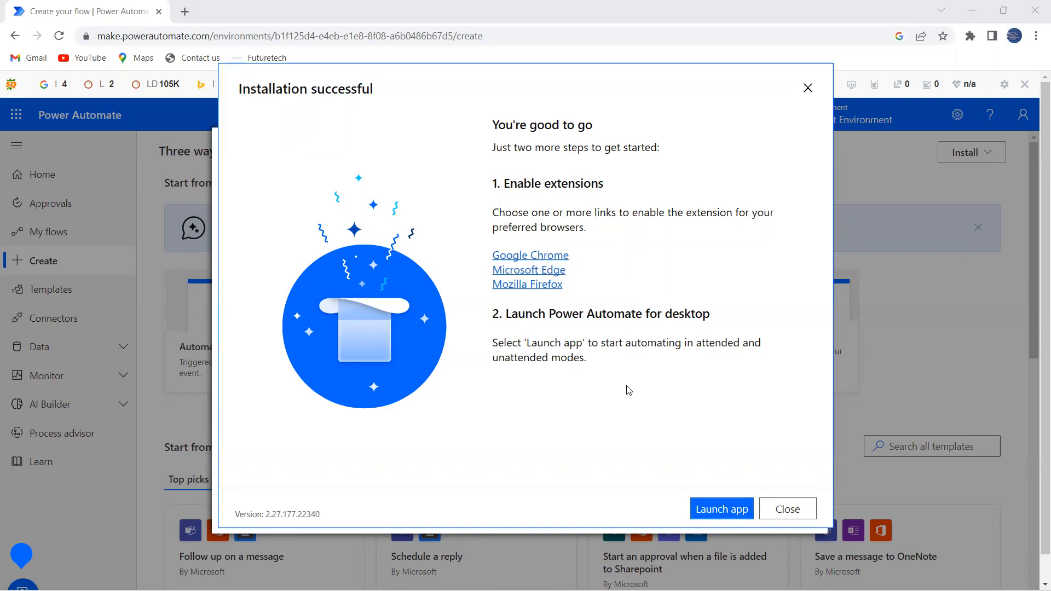
left_click(720, 507)
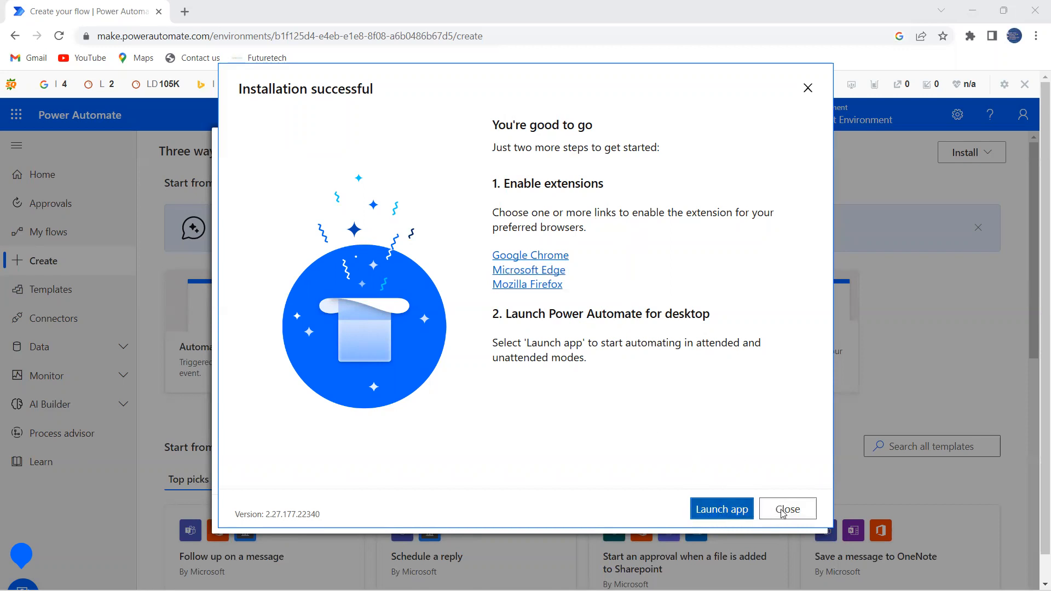
Launch Power Automate for desktop from the Installation successful screen.
left_click(711, 510)
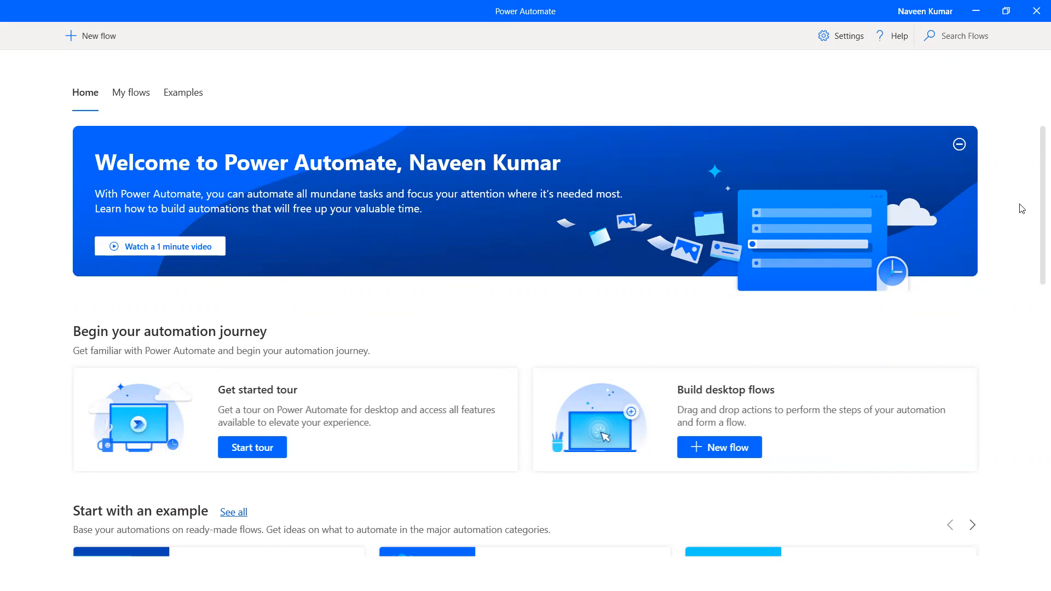
Scroll the Home page down to the tour, New flow and example automation cards.
scroll(1034, 197, "down", 3)
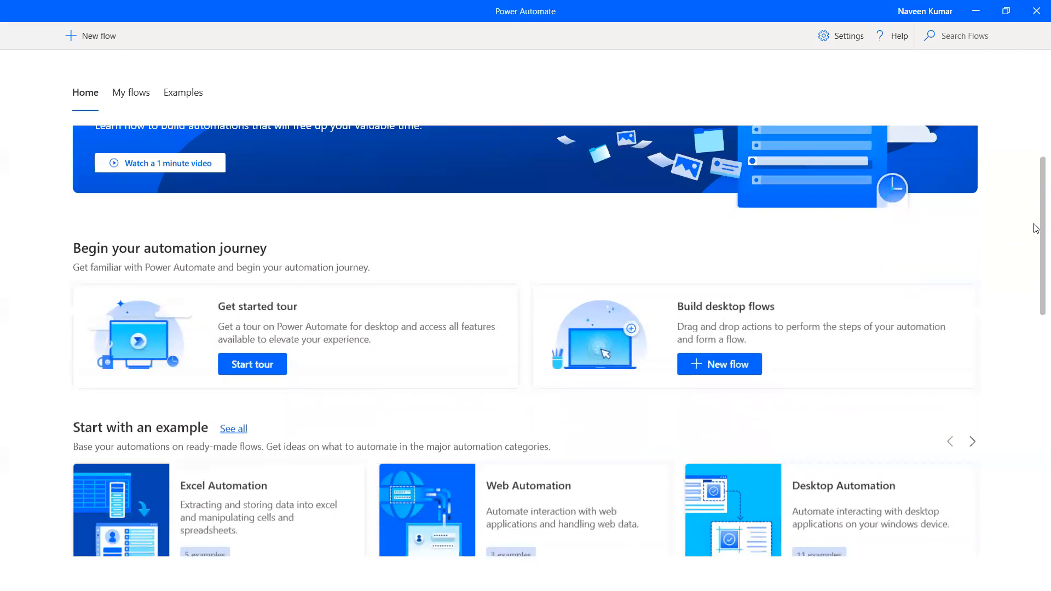
scroll(1035, 232, "down", 2)
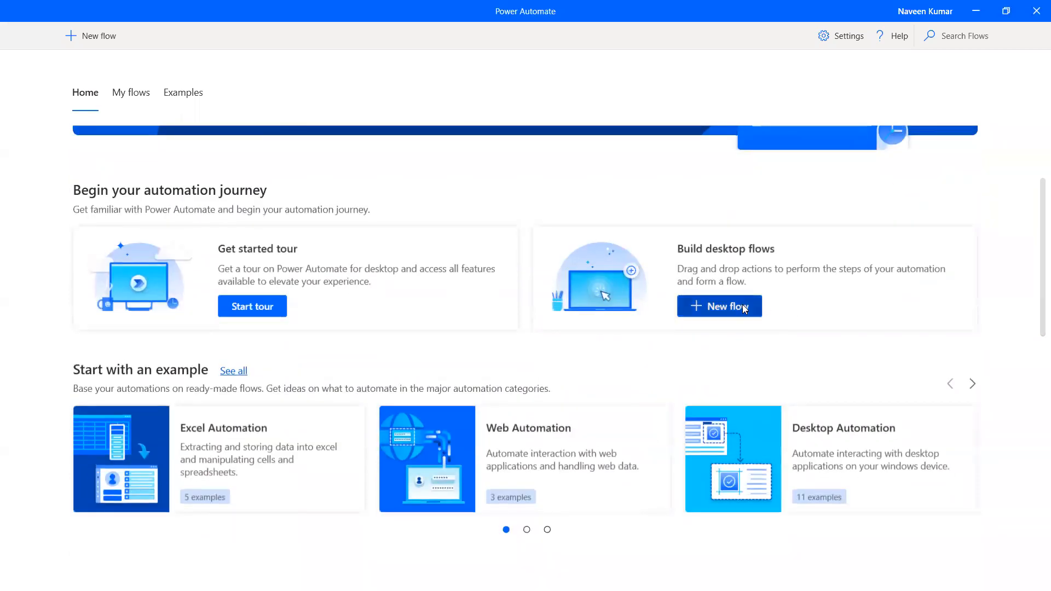
Create a new desktop flow named 'All basic Program'.
left_click(743, 307)
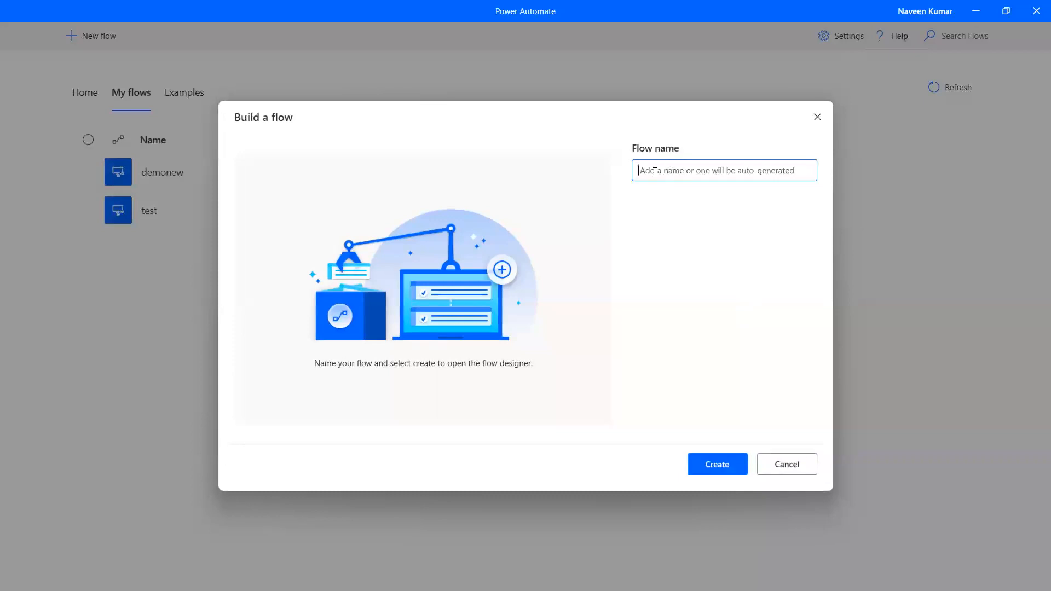
type("All")
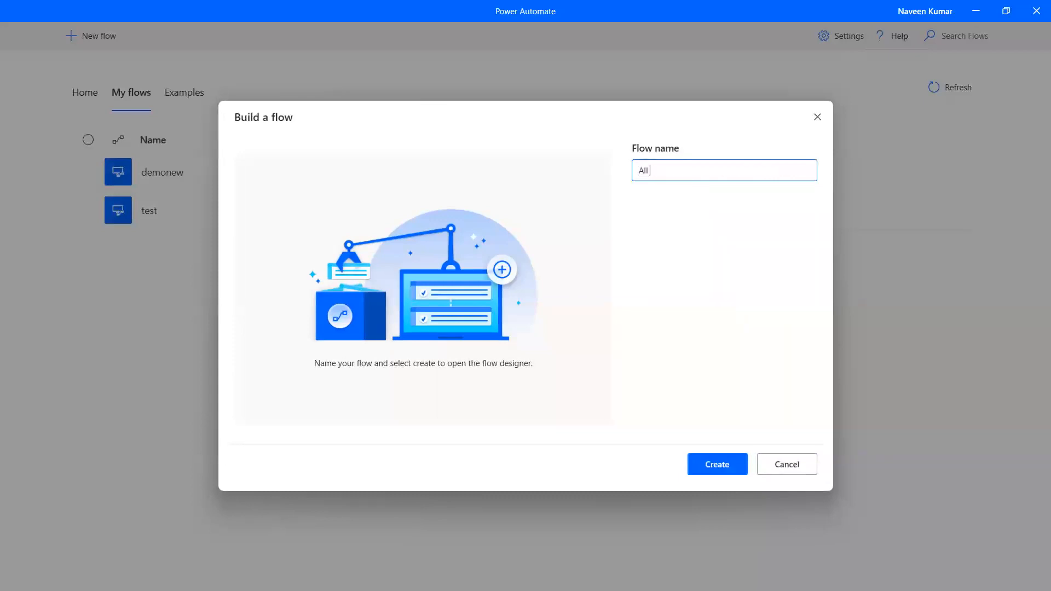
type(" basic Program")
left_click(715, 465)
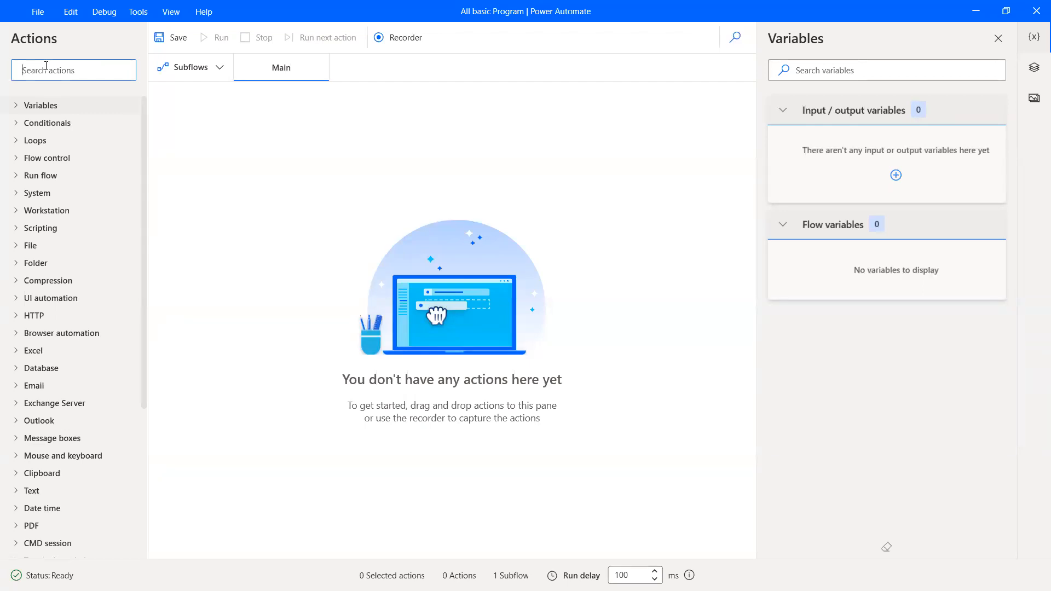
Search actions for 'Disp' to list the Message boxes actions, including Display message.
type("Disp")
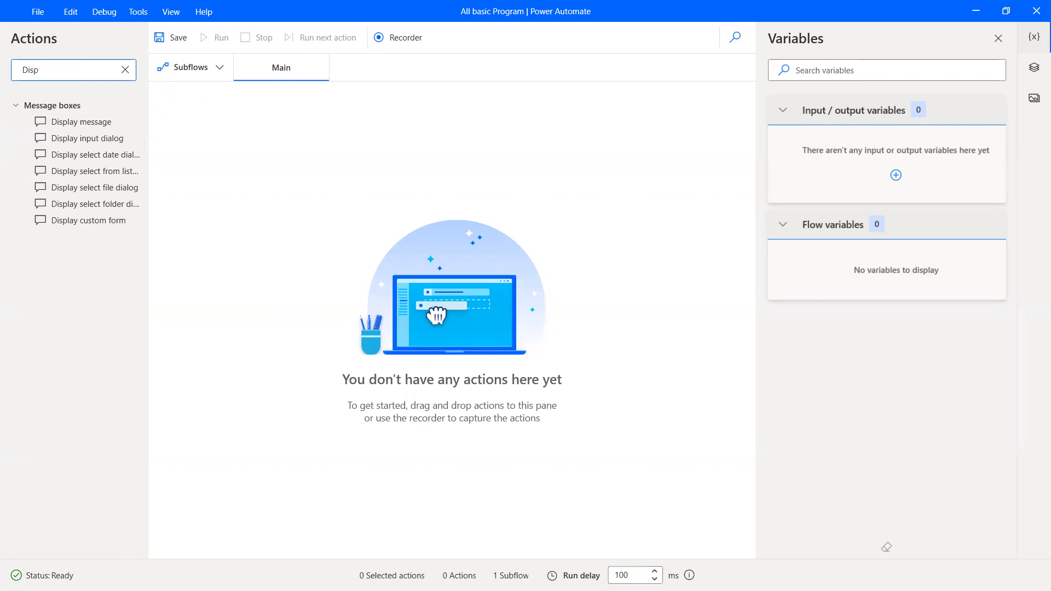
Add a Display message action as the flow's first step, titled 'Message Box Demo'.
left_click(54, 127)
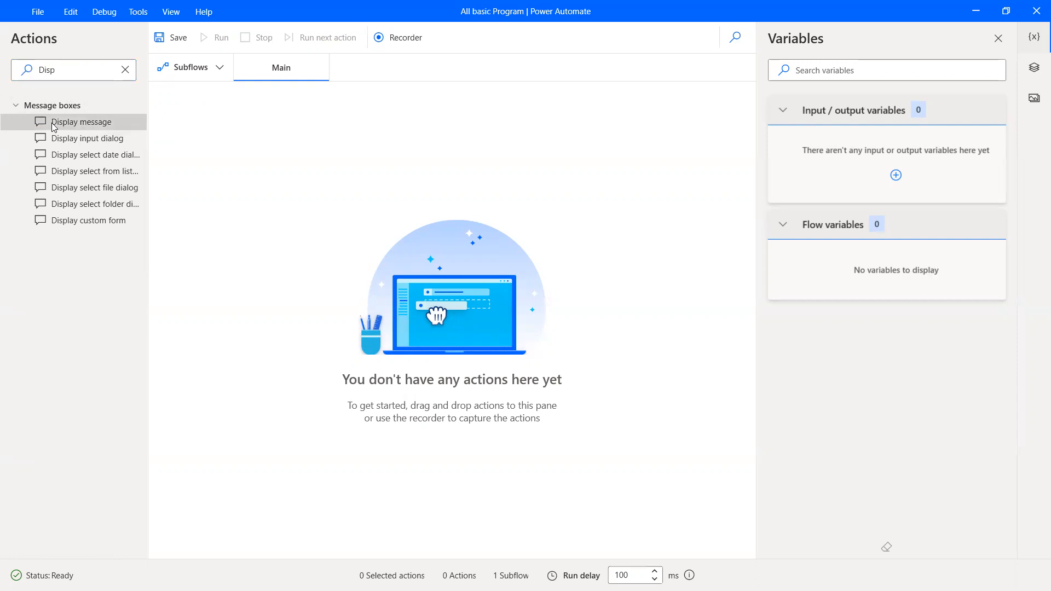
left_click_drag(54, 127, 462, 336)
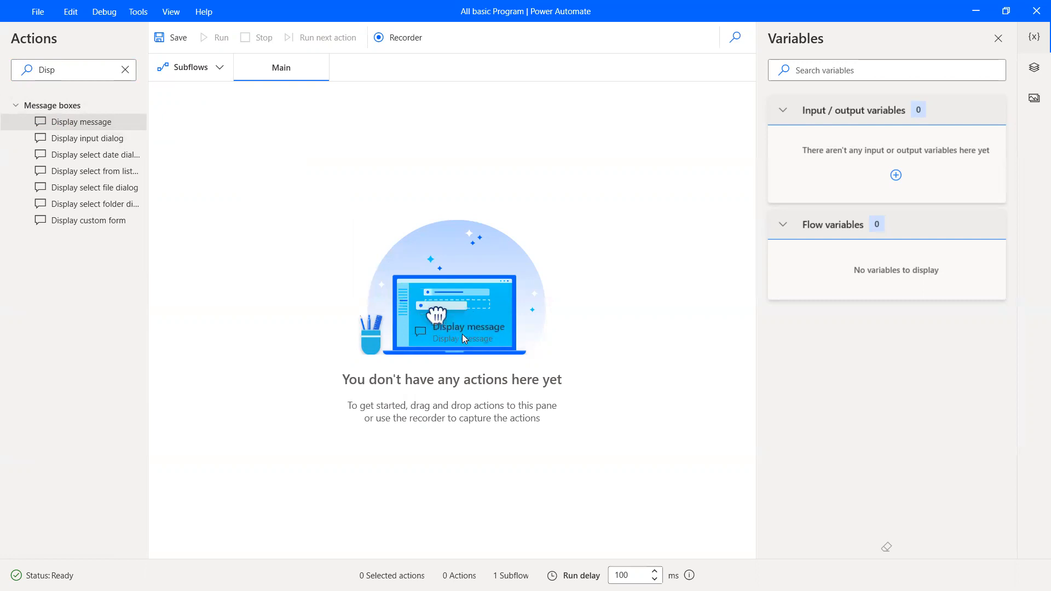
left_click_drag(463, 335, 463, 336)
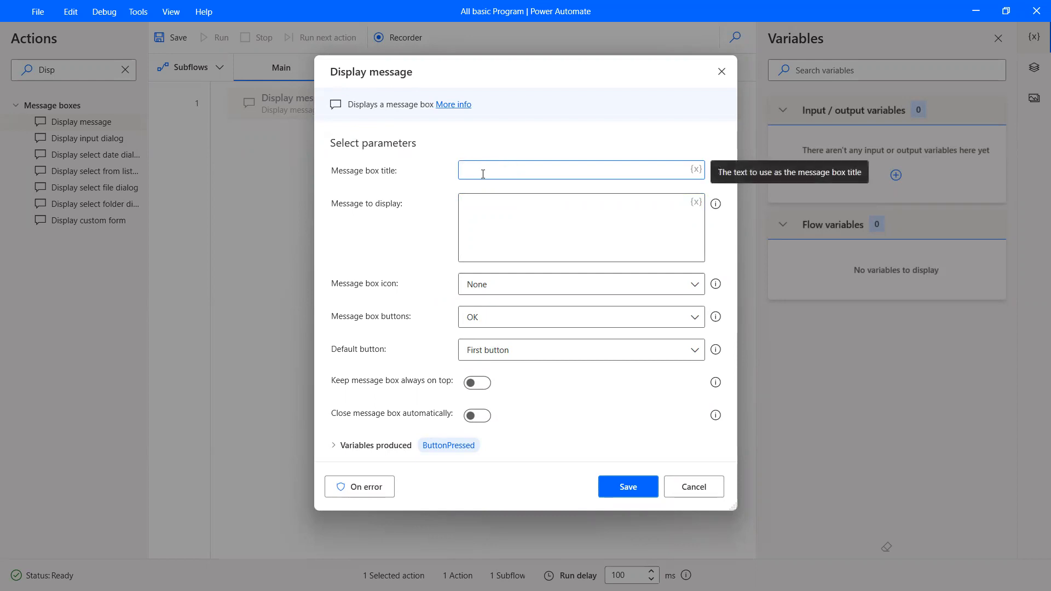
type("Message Box Demo")
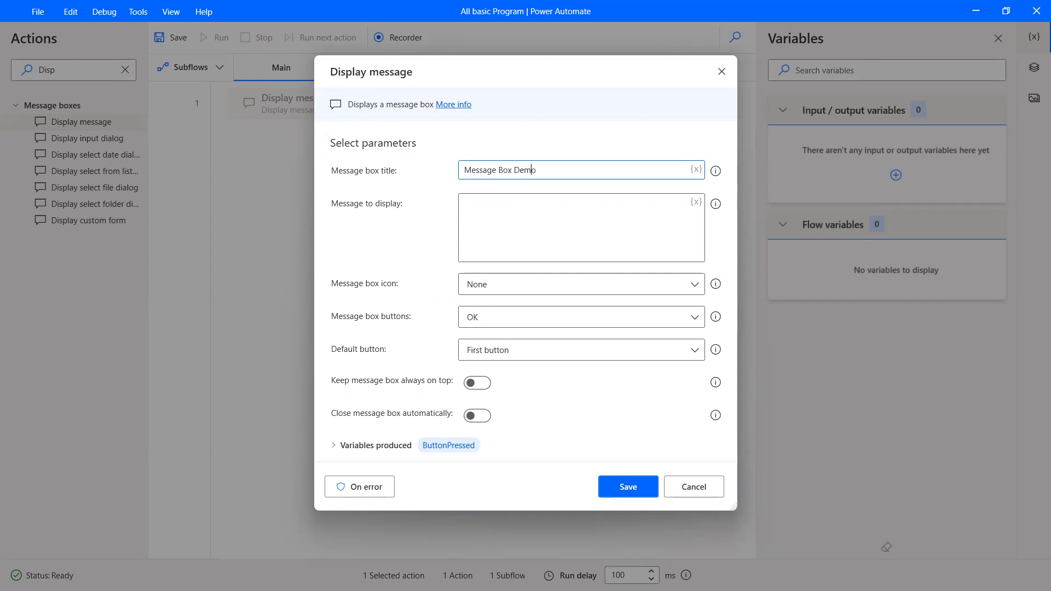
Set the message text to 'We are learning RPA Microsoft Power Automate Tool' and save the action.
left_click(521, 224)
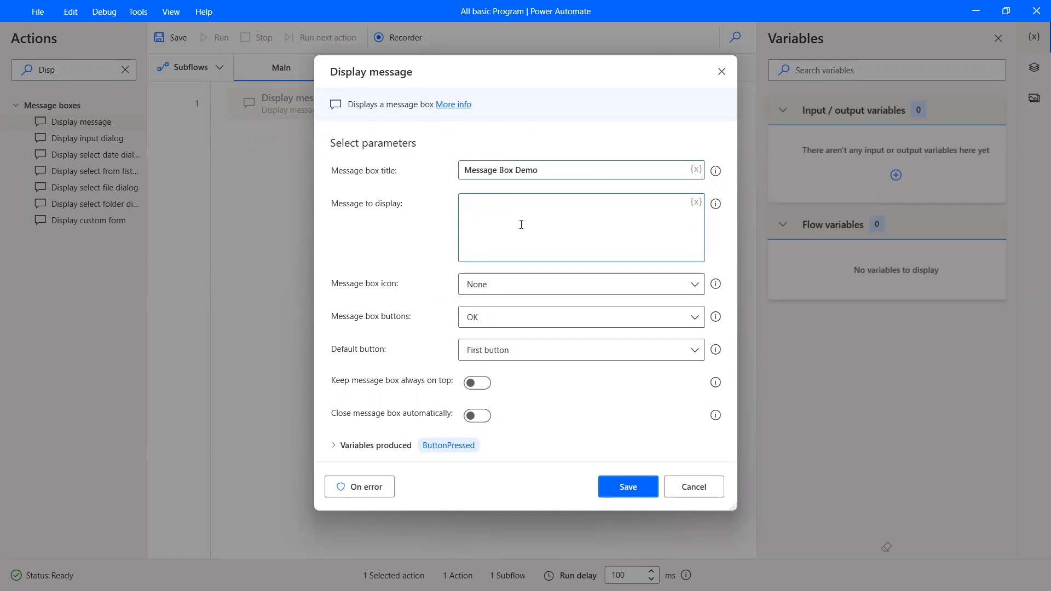
type("We are learning RPA Microsoft Power Automa")
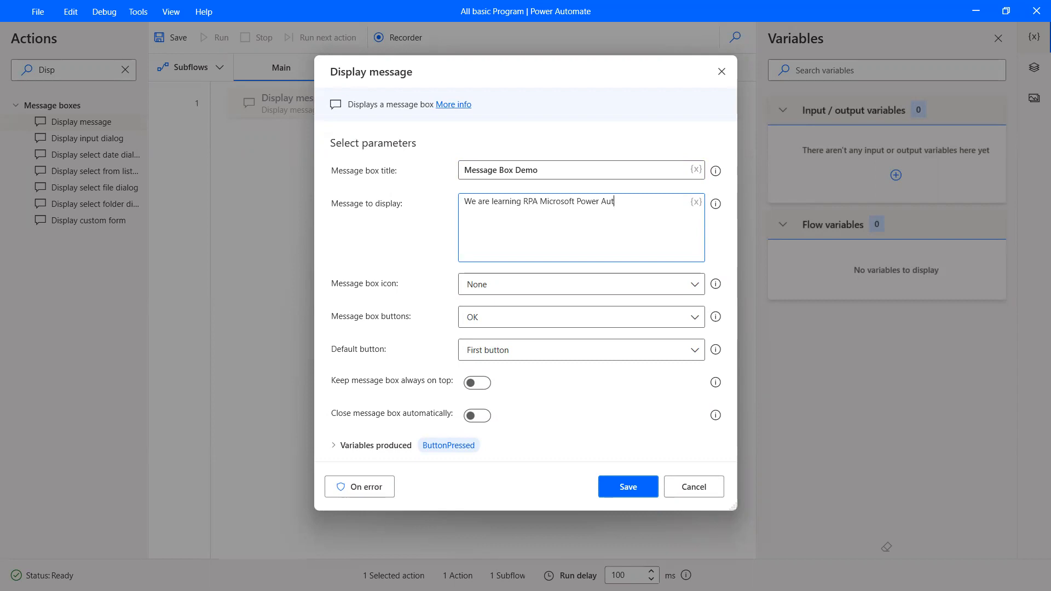
type("te Tool")
left_click(630, 489)
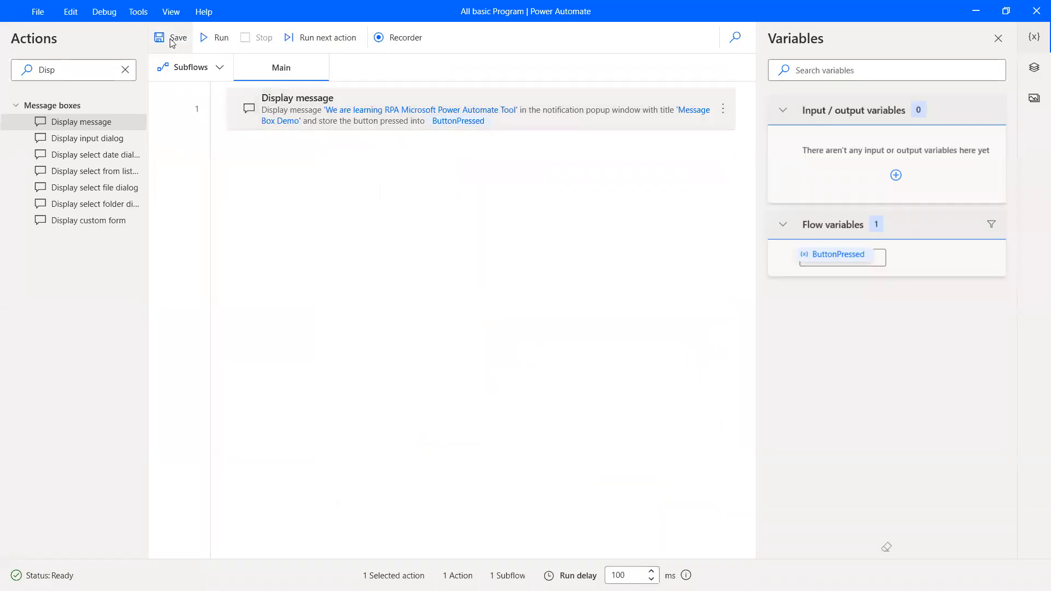
Save the flow and run it.
left_click(170, 38)
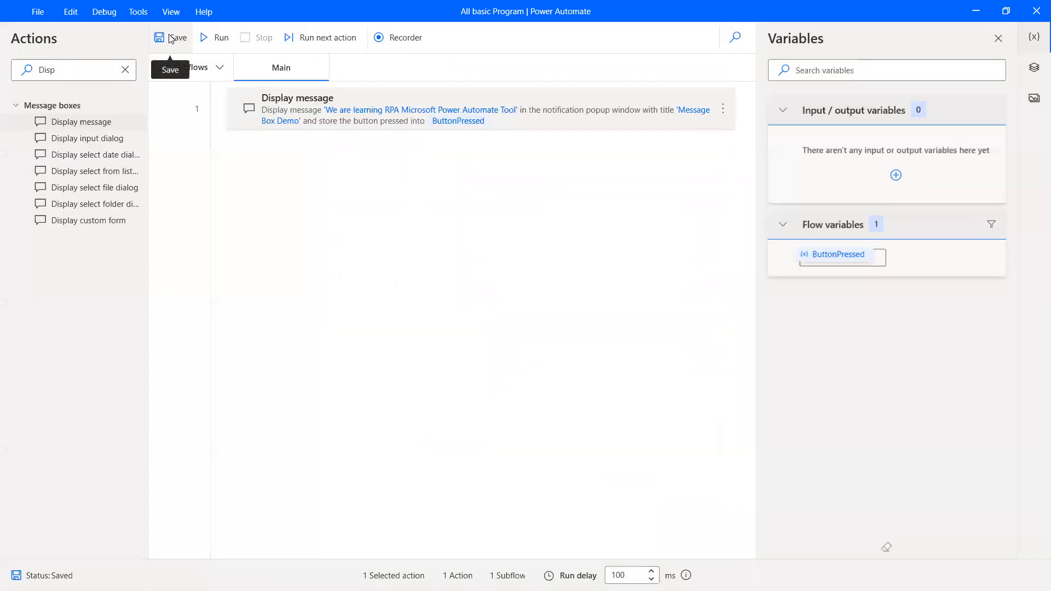
left_click(210, 38)
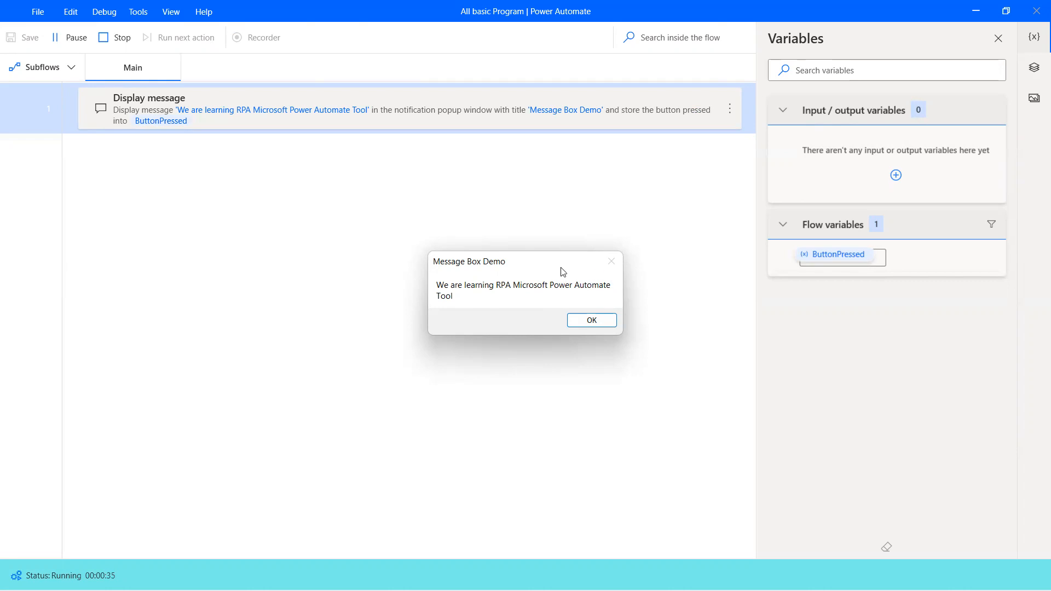
Dismiss the 'Message Box Demo' popup with OK so ButtonPressed holds OK.
left_click(587, 326)
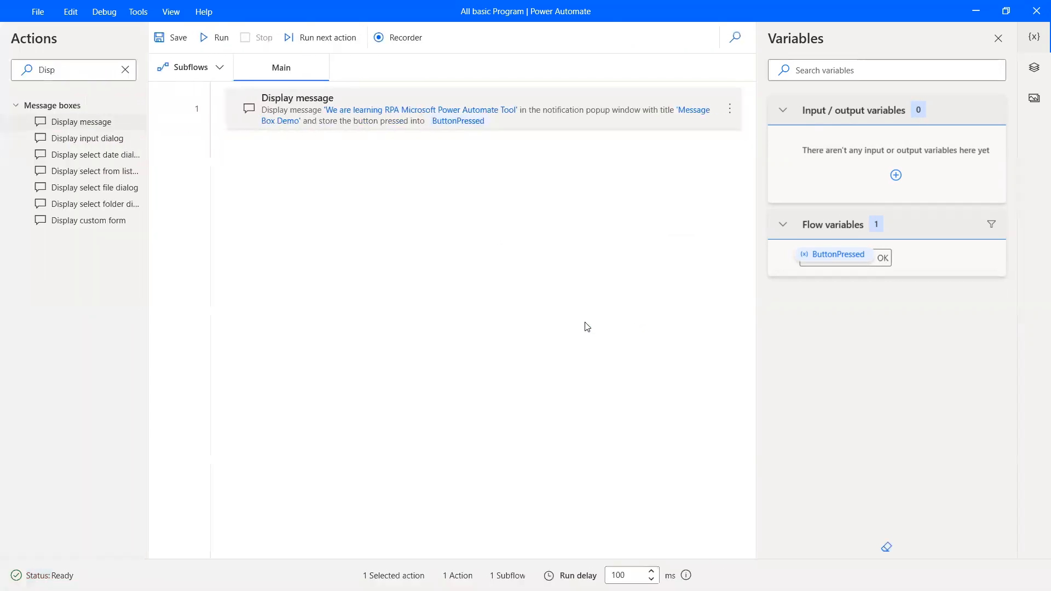